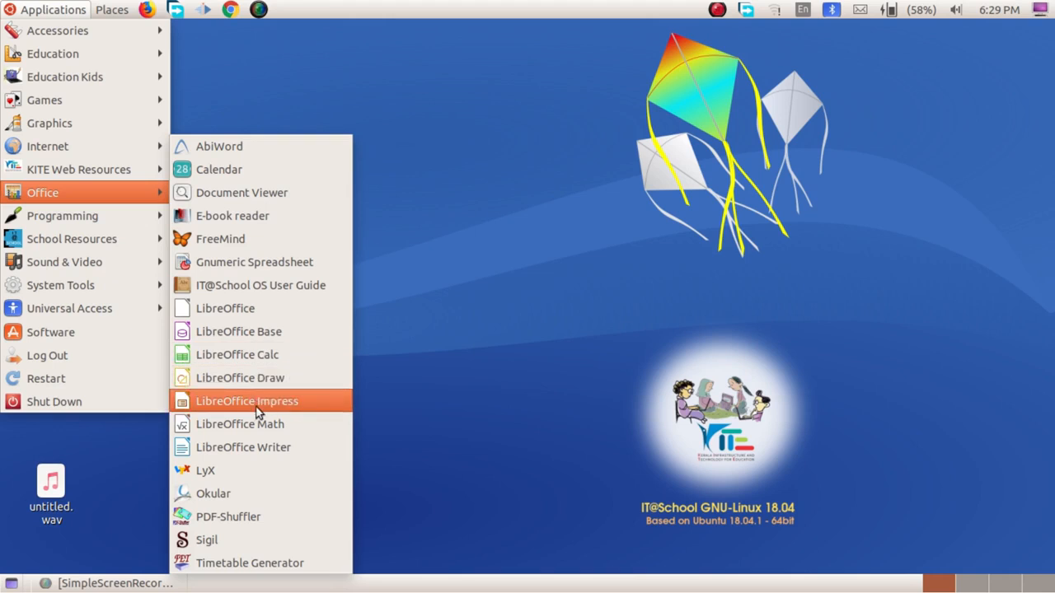
Start a blank Writer document and launch the Mail Merge Wizard from Tools.
click(281, 447)
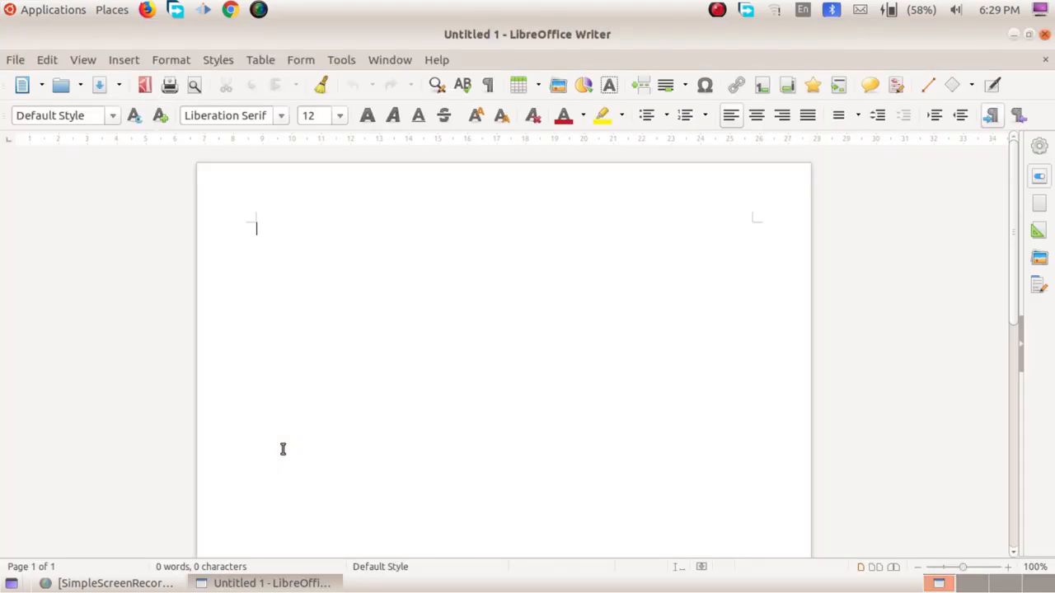
click(341, 59)
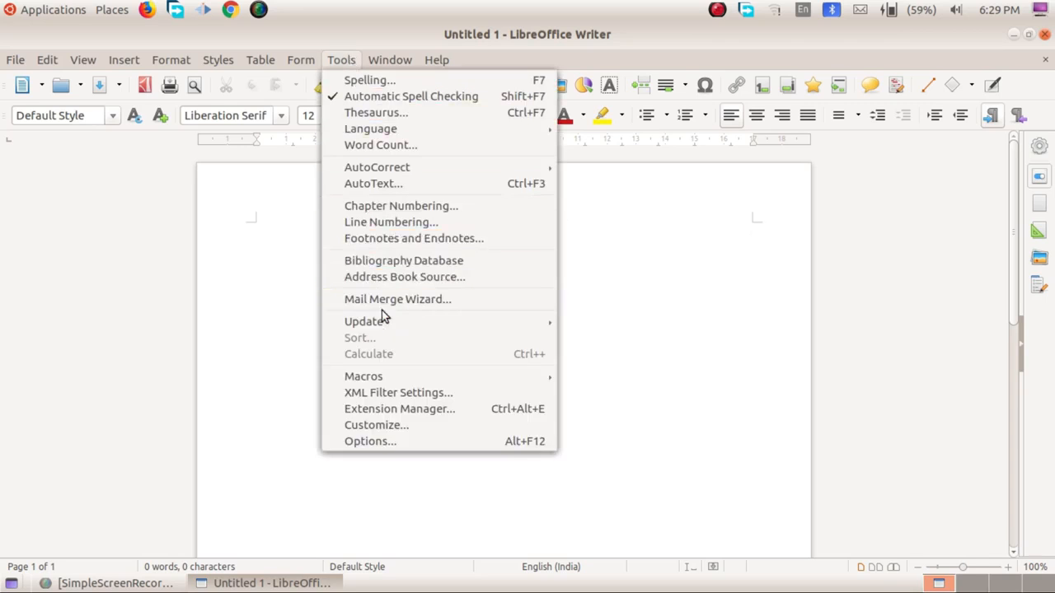
click(505, 305)
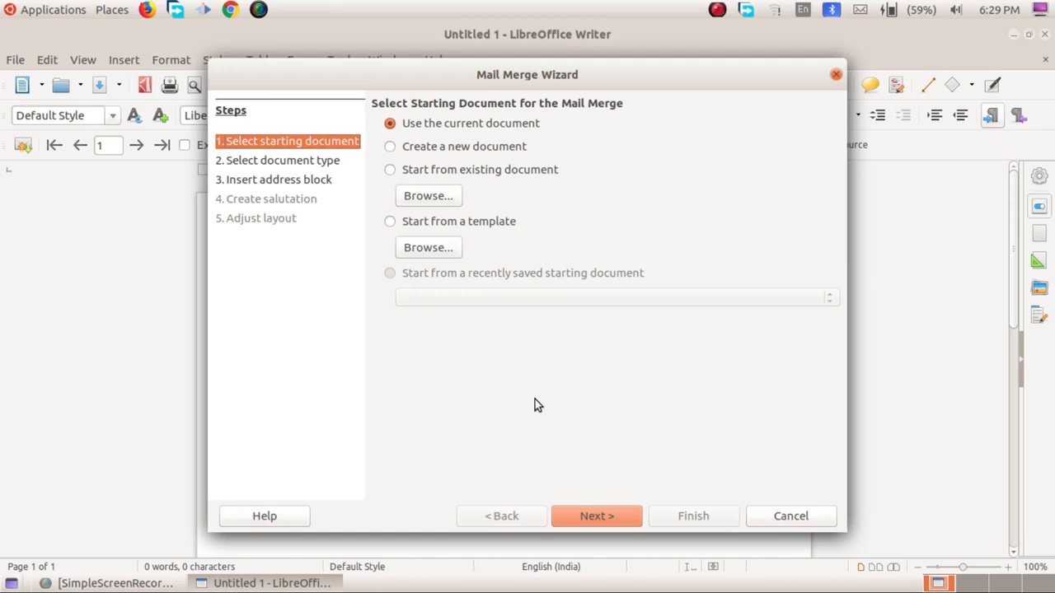
Choose 'Use the current document' as the starting document and continue to the document type step.
click(493, 153)
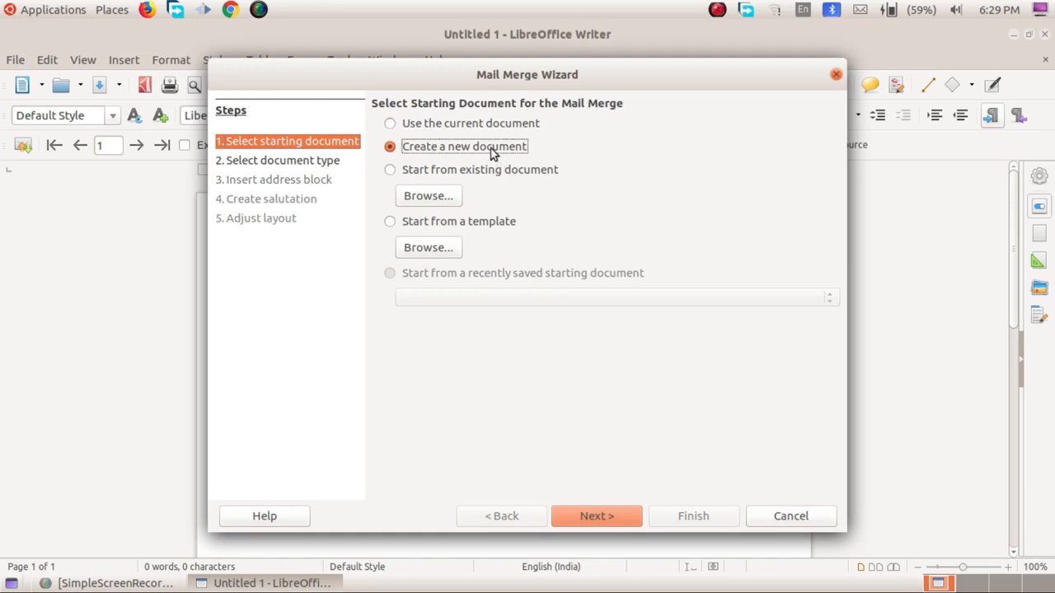
click(496, 173)
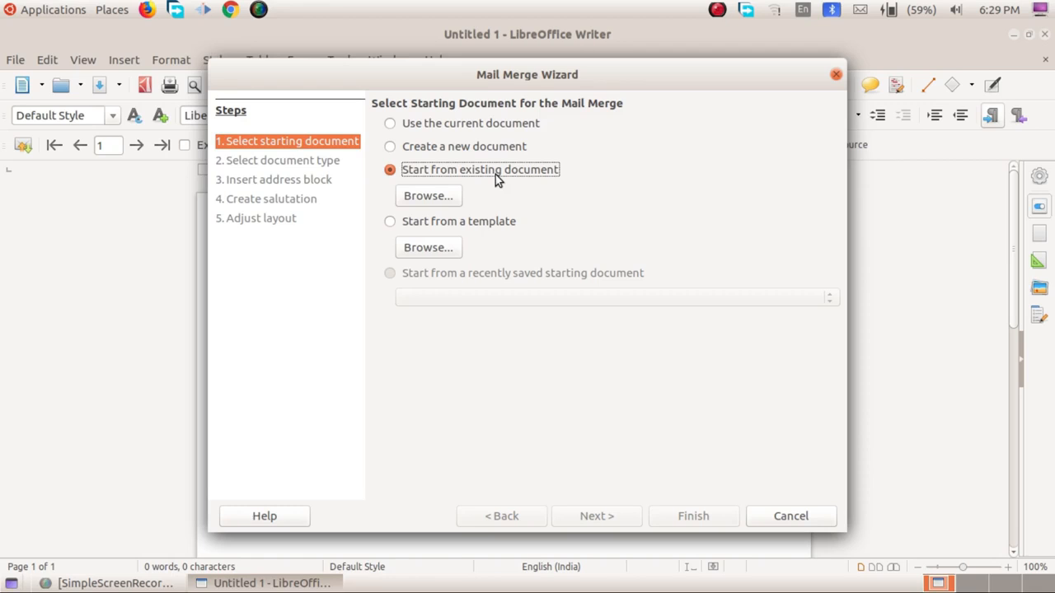
click(470, 125)
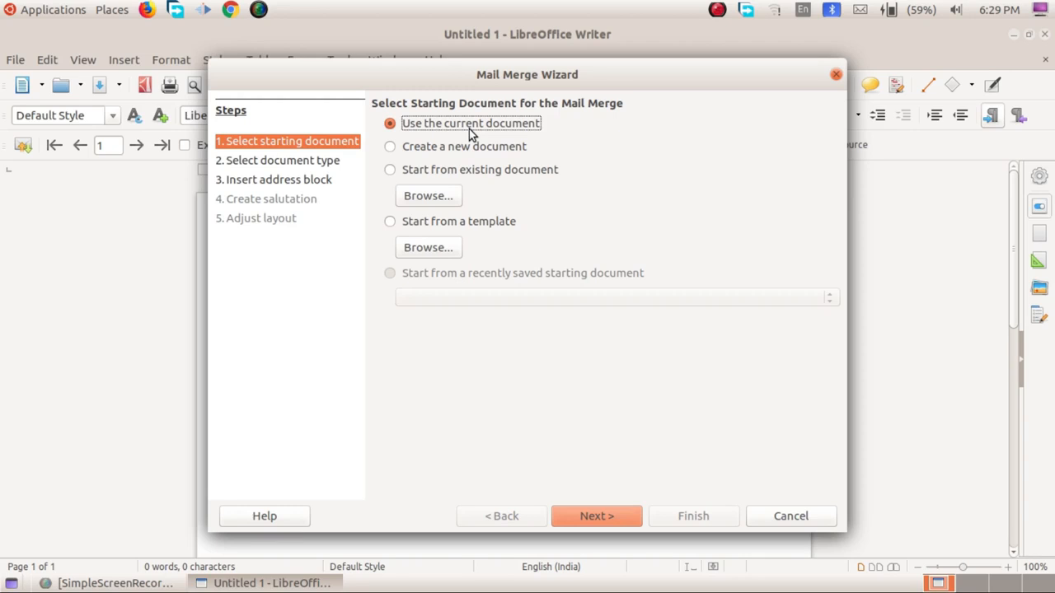
click(609, 516)
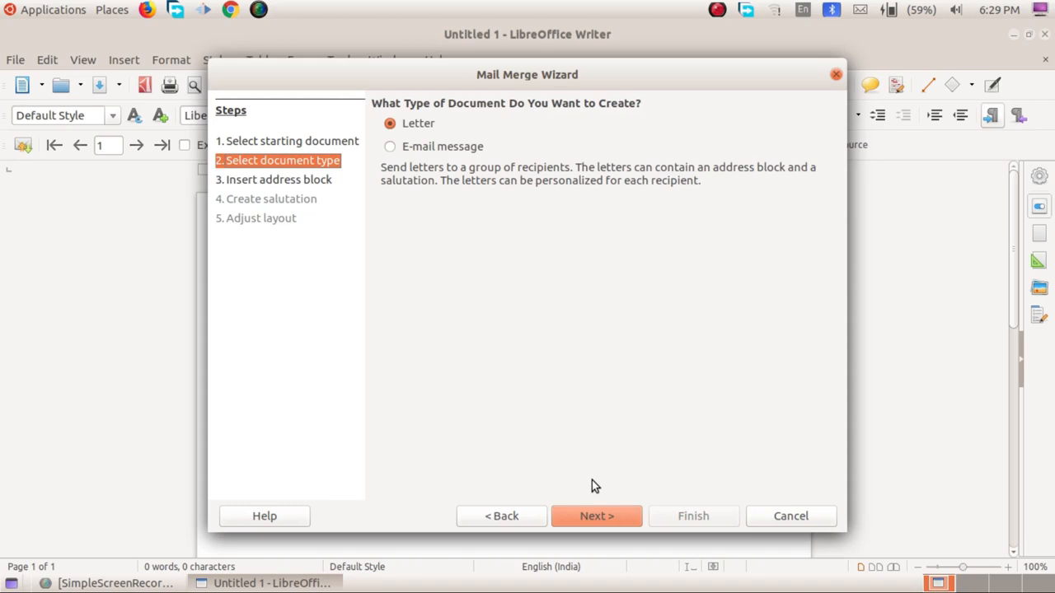
Choose Letter as the document type and continue to the address block step.
click(452, 151)
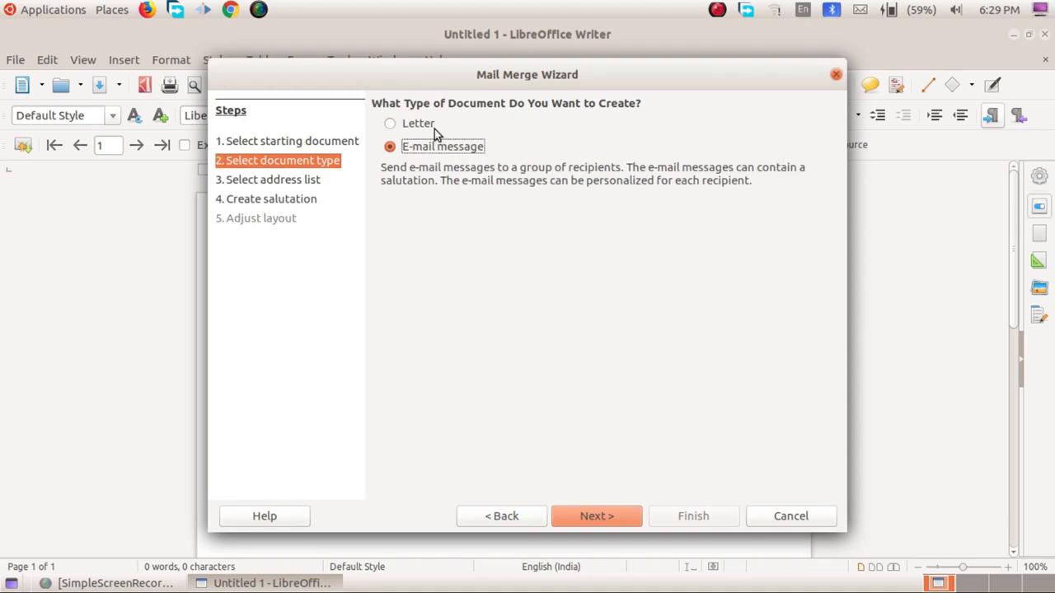
click(429, 128)
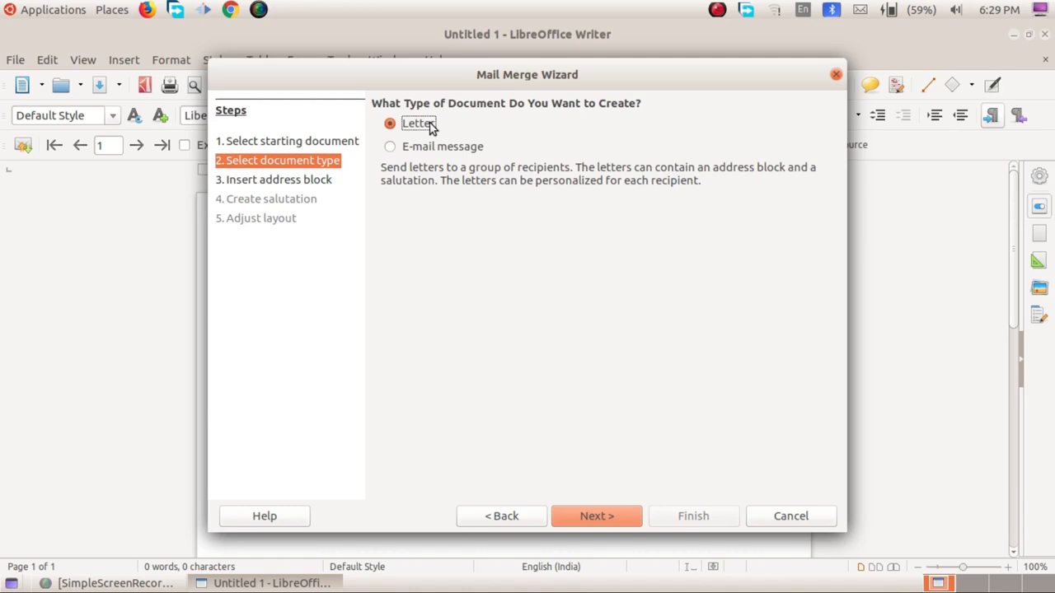
click(621, 520)
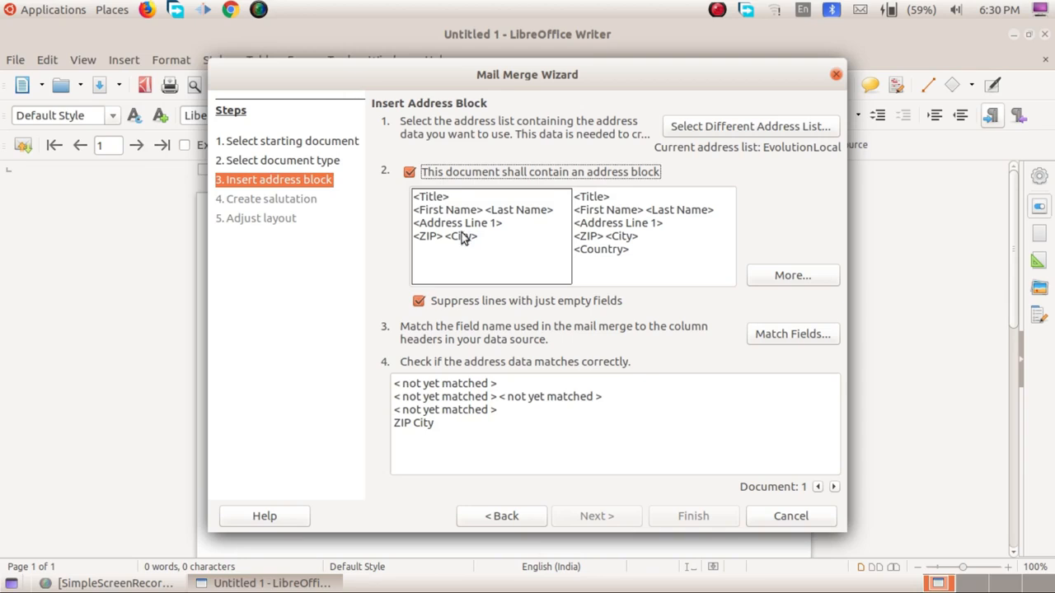
Keep 'Suppress lines with just empty fields' on and bring up the Select Address List dialog.
click(427, 305)
click(427, 305)
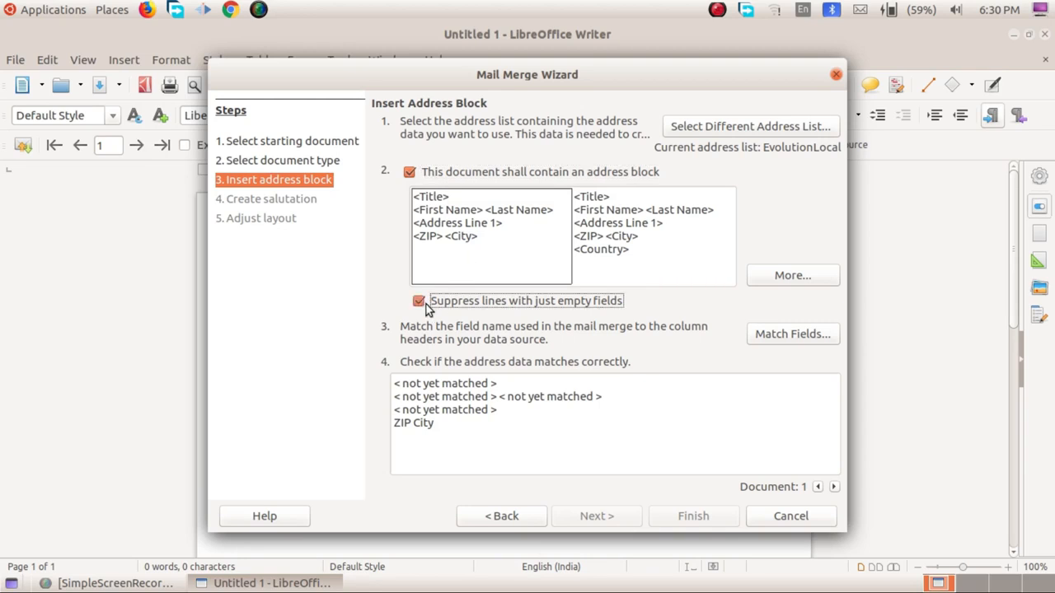
click(419, 301)
click(418, 302)
click(721, 131)
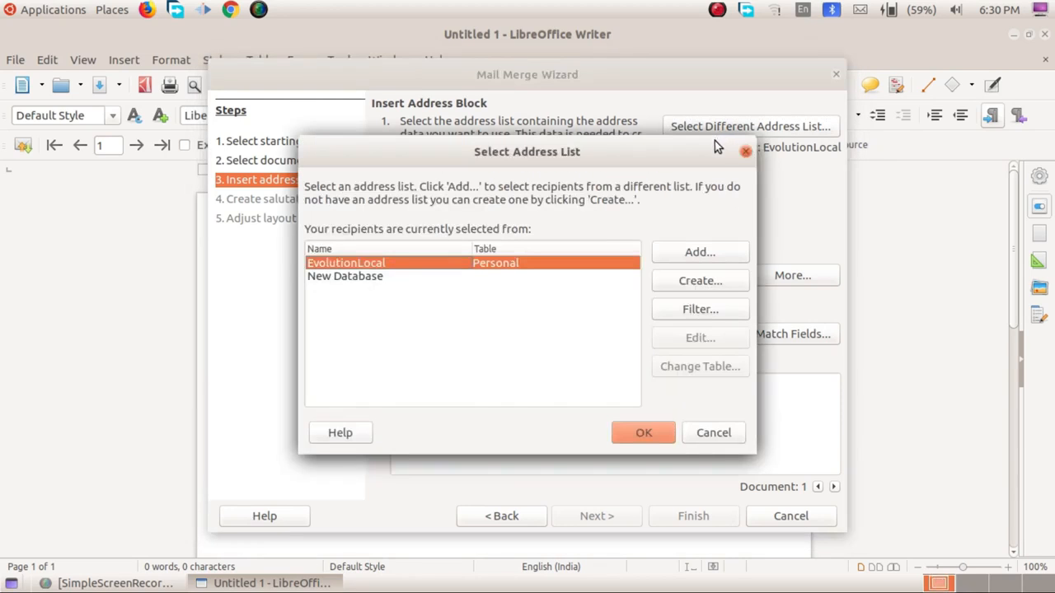
Create a new address list and open its Customize Address List field editor.
drag(642, 160, 685, 136)
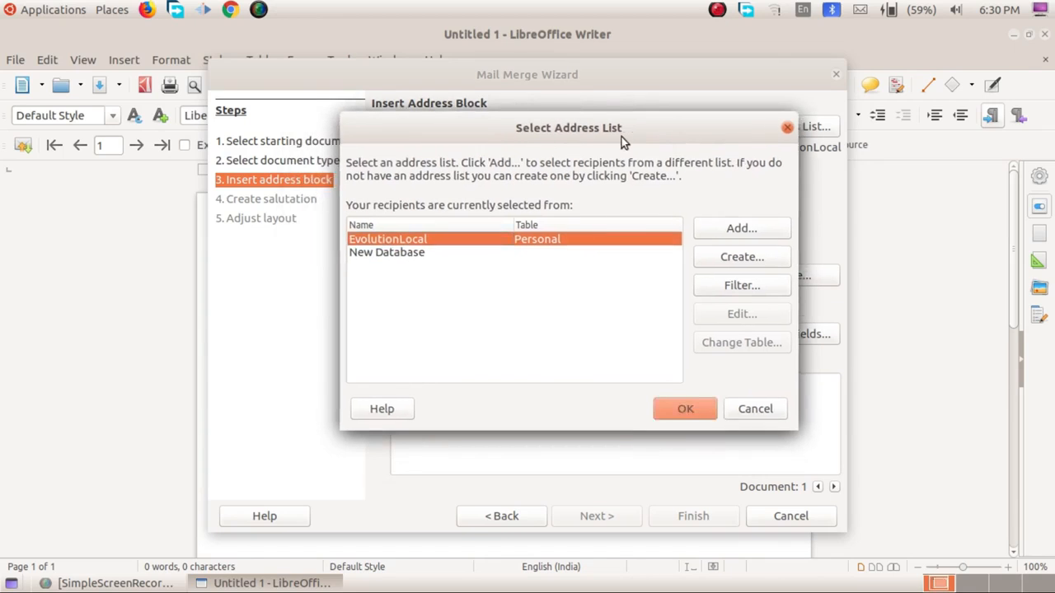
click(739, 259)
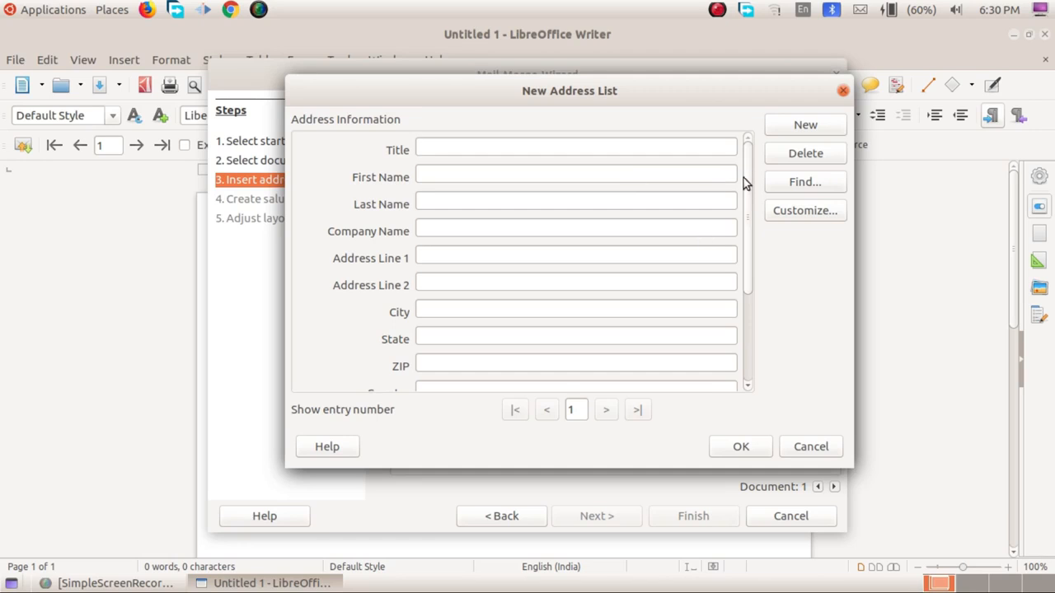
drag(744, 182, 784, 218)
click(783, 216)
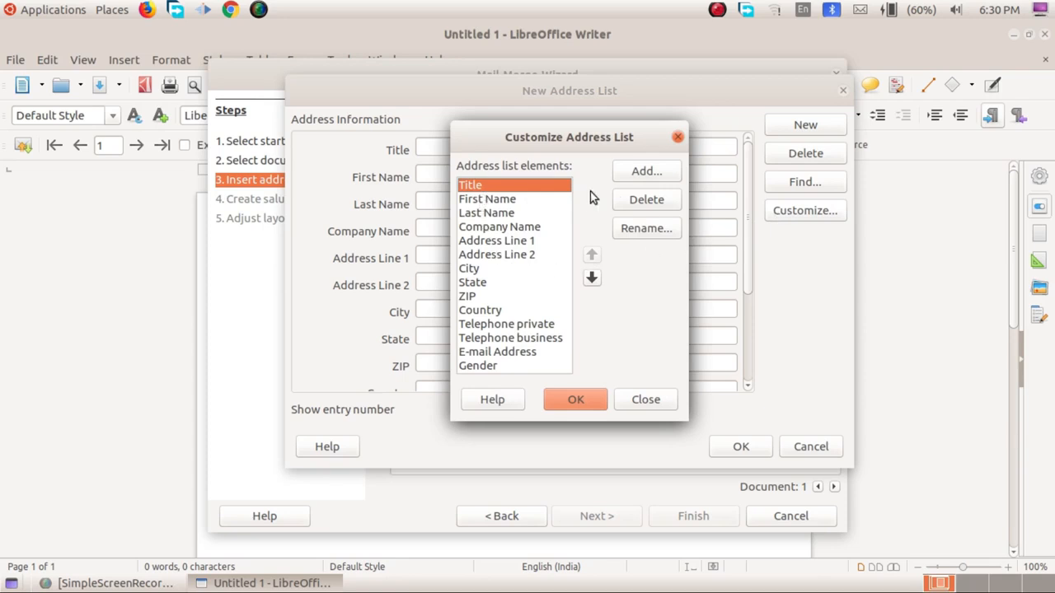
Delete Title, Last Name and Company Name, and rename First Name to Name.
click(639, 205)
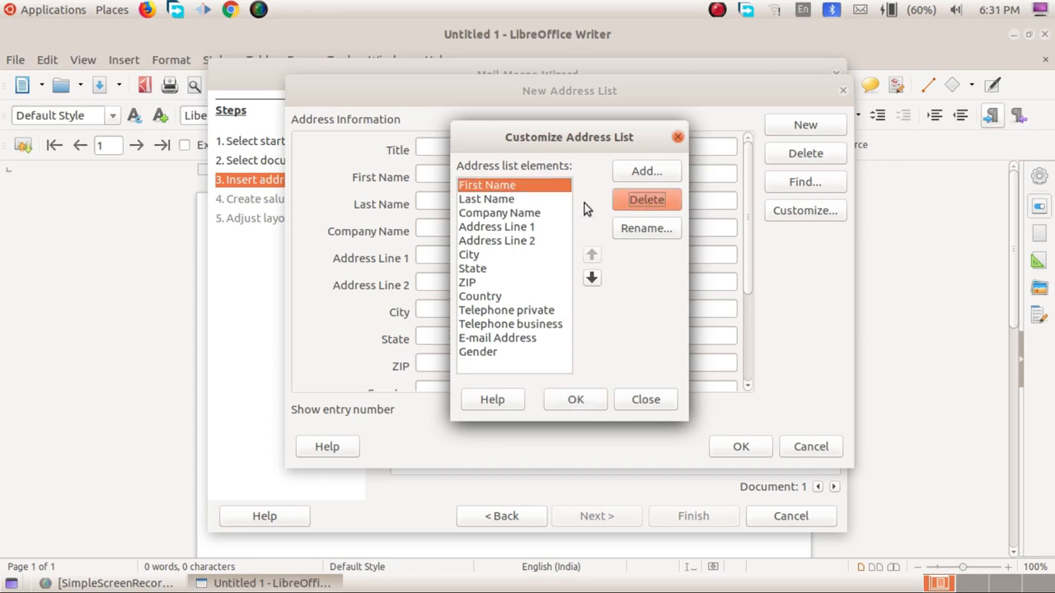
click(516, 199)
click(639, 207)
click(635, 228)
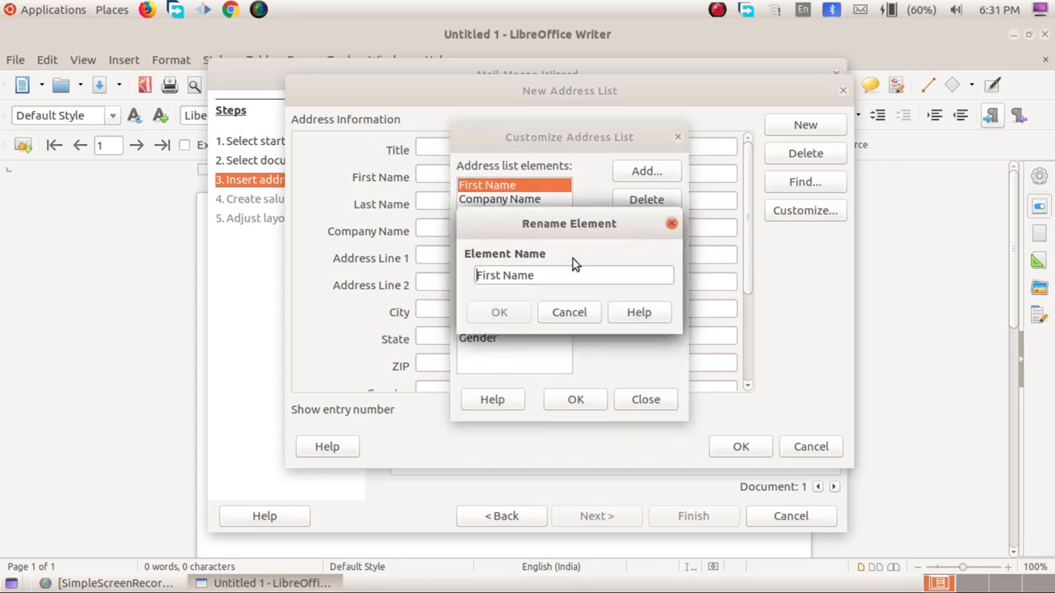
key(BackSpace)
key(BackSpace)
key(BackSpace)
key(BackSpace)
key(BackSpace)
key(BackSpace)
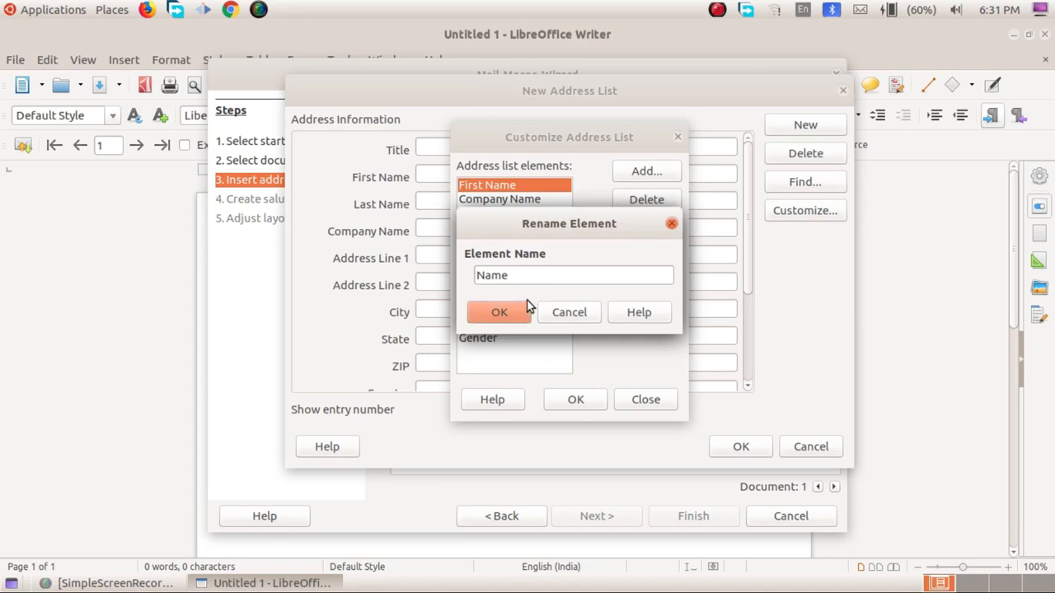
click(528, 307)
click(519, 200)
click(644, 206)
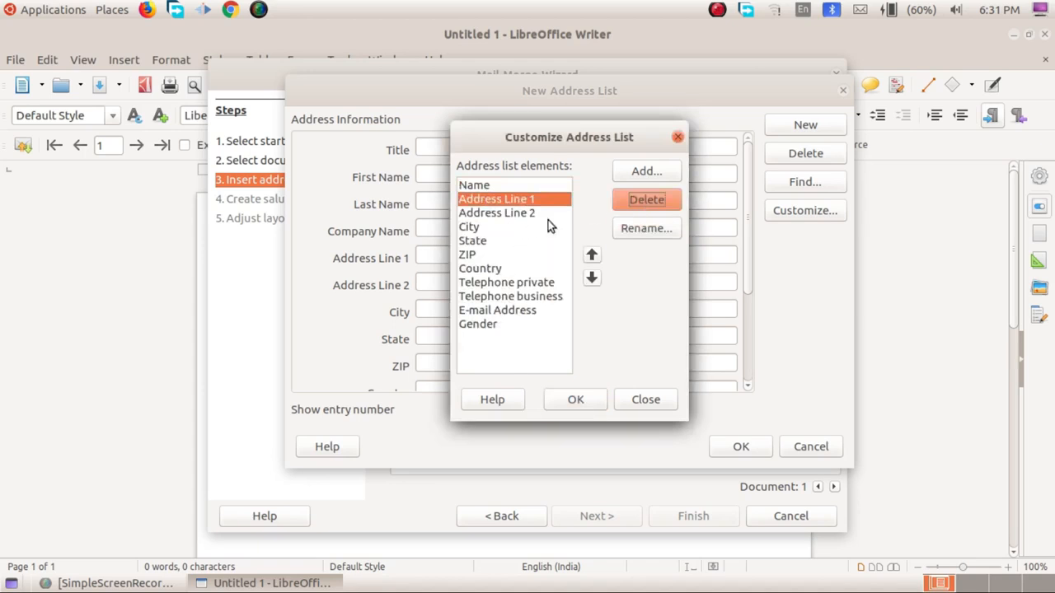
Rename Address Line 1 to Address and delete Address Line 2.
click(647, 228)
drag(520, 276, 614, 273)
key(BackSpace)
click(505, 312)
click(527, 213)
click(647, 202)
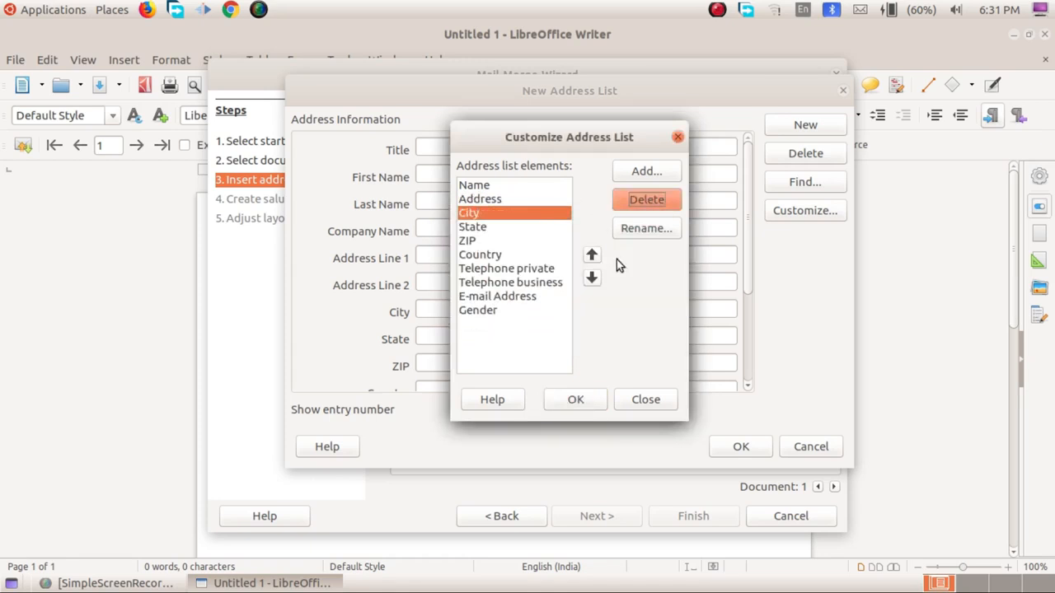
Rename the ZIP field to PIN.
click(481, 241)
click(647, 229)
drag(488, 276, 458, 273)
text(p)
key(BackSpace)
text(PIN)
key(Return)
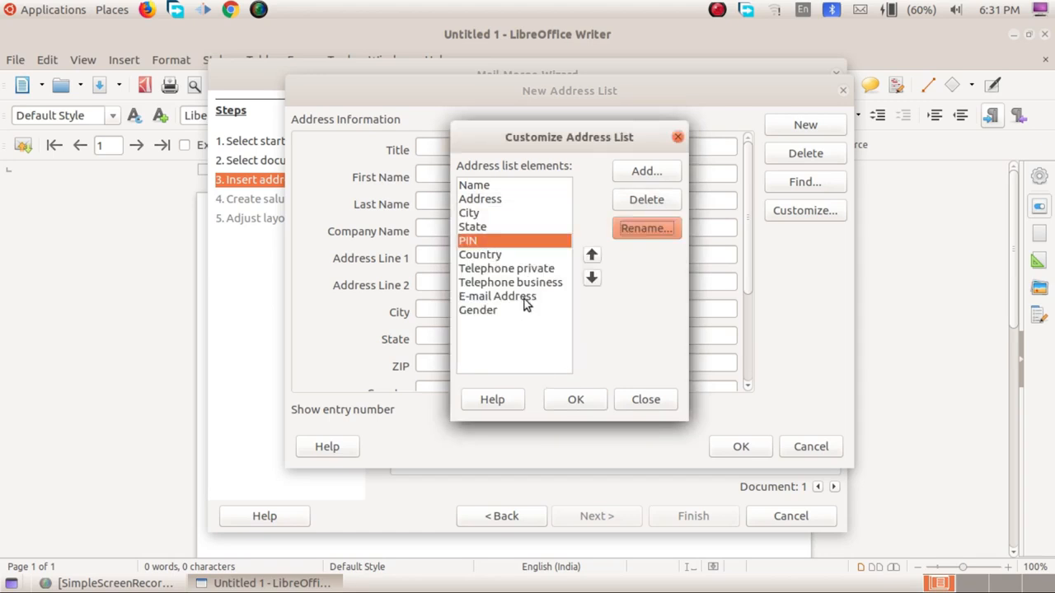
Delete both Telephone fields, Gender, E-mail Address and Country, then confirm the five fields.
click(502, 268)
click(647, 200)
click(647, 201)
click(488, 282)
click(664, 200)
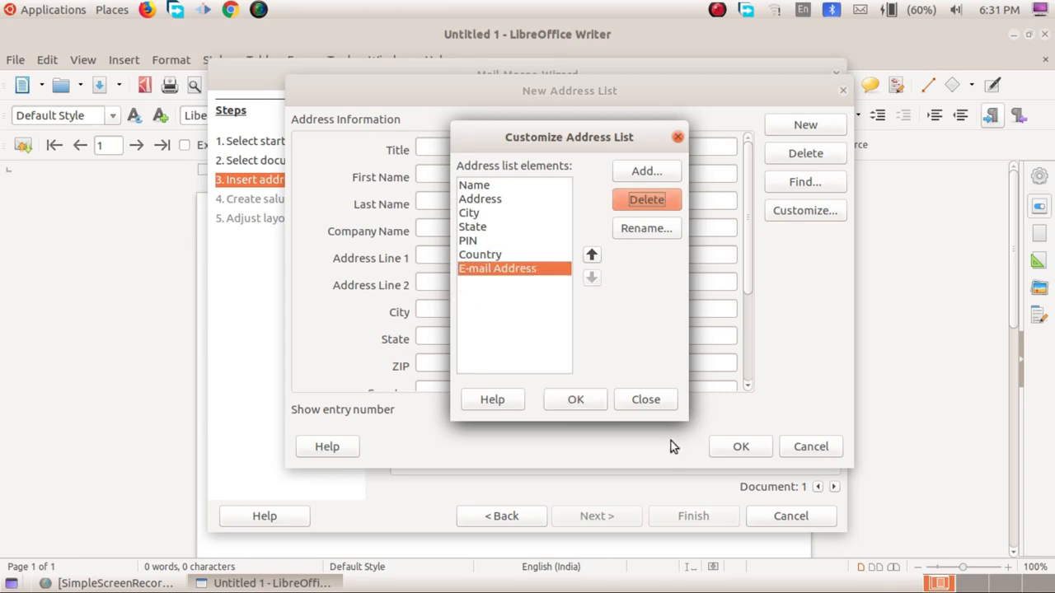
click(664, 199)
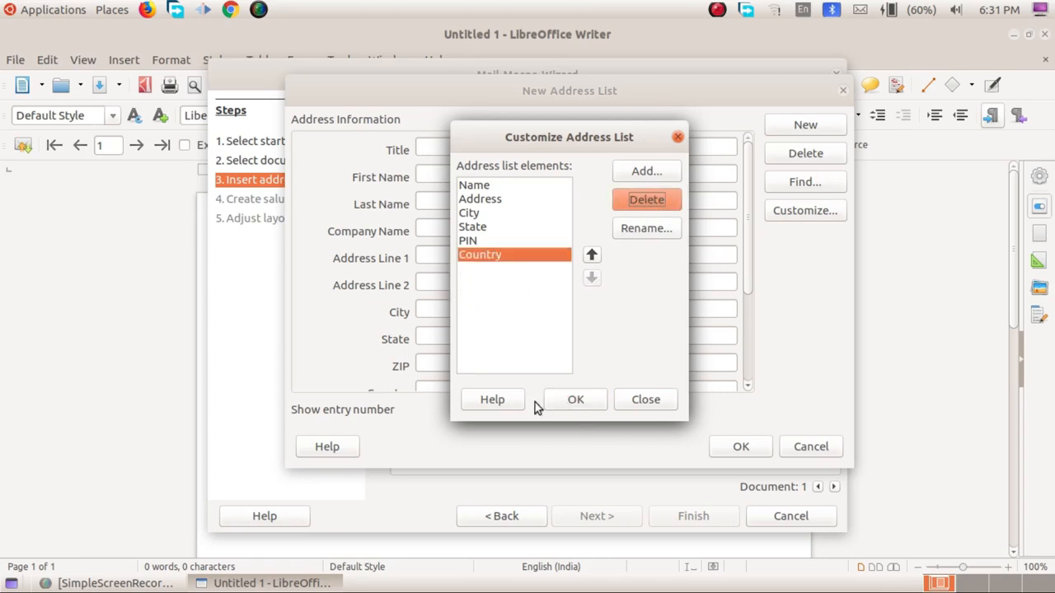
click(646, 202)
drag(496, 185, 495, 241)
click(575, 403)
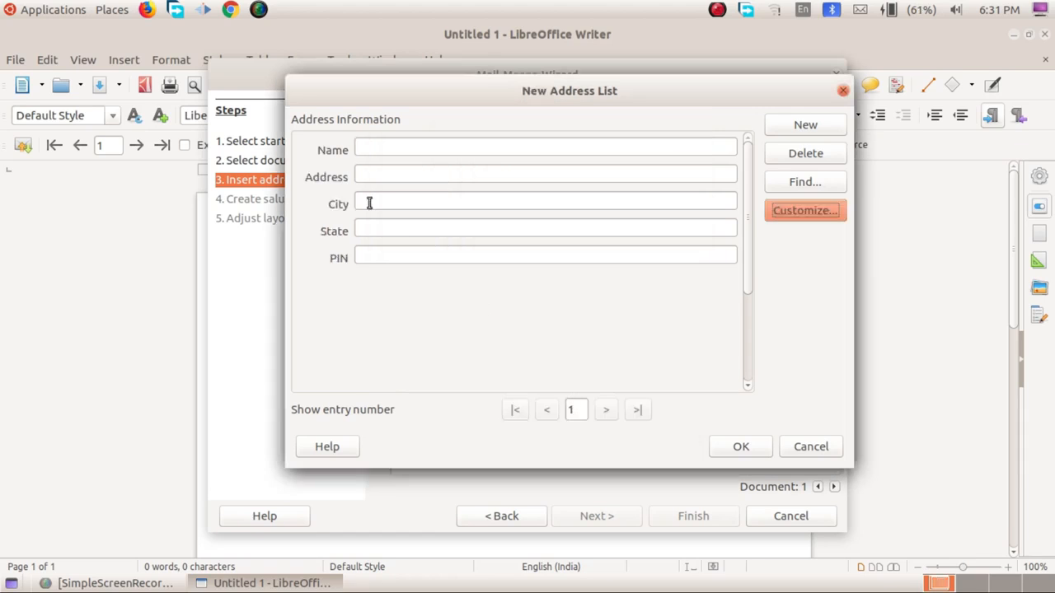
Enter the first friend's name, address, city, state and PIN code.
text(Jaleel .TK)
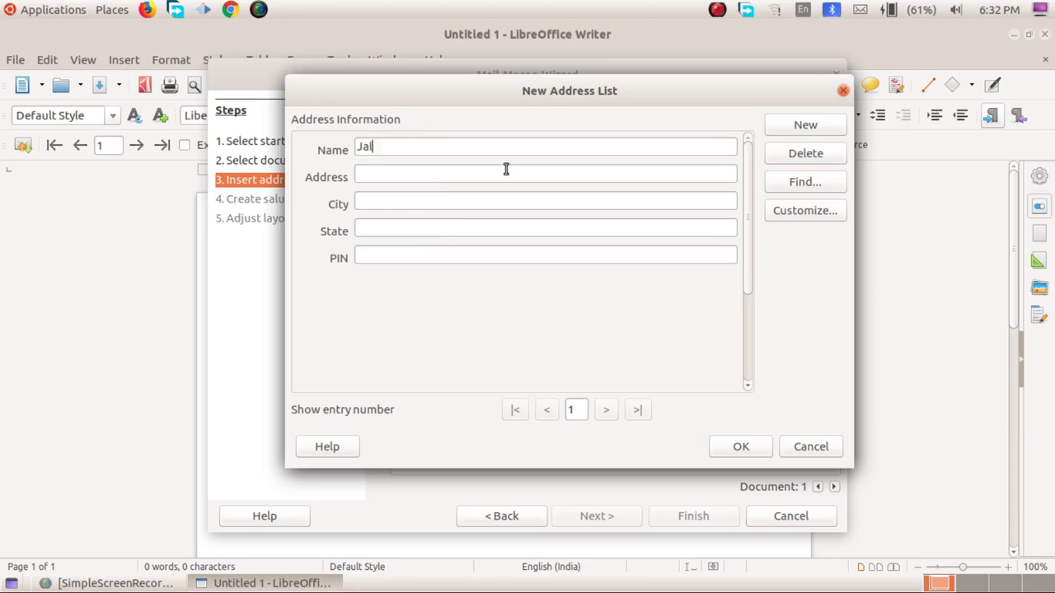
key(Tab)
key(Home)
key(Delete)
text(T)
key(Tab)
text(Tirur)
click(473, 226)
text(Kerala)
click(463, 257)
text(676301)
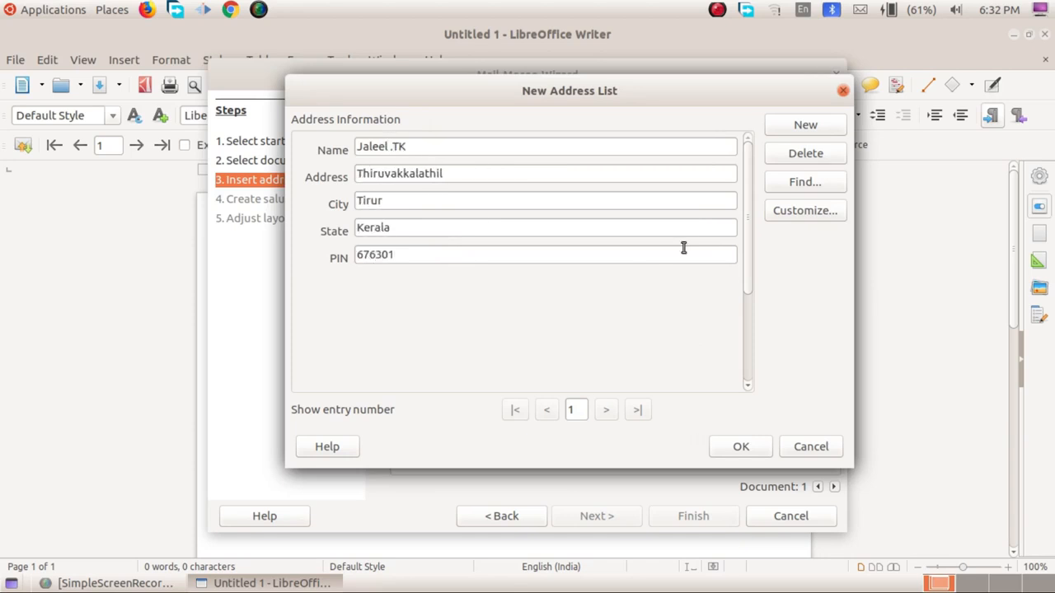
Add a second record with the friend's name, address, city, state and PIN code.
click(811, 127)
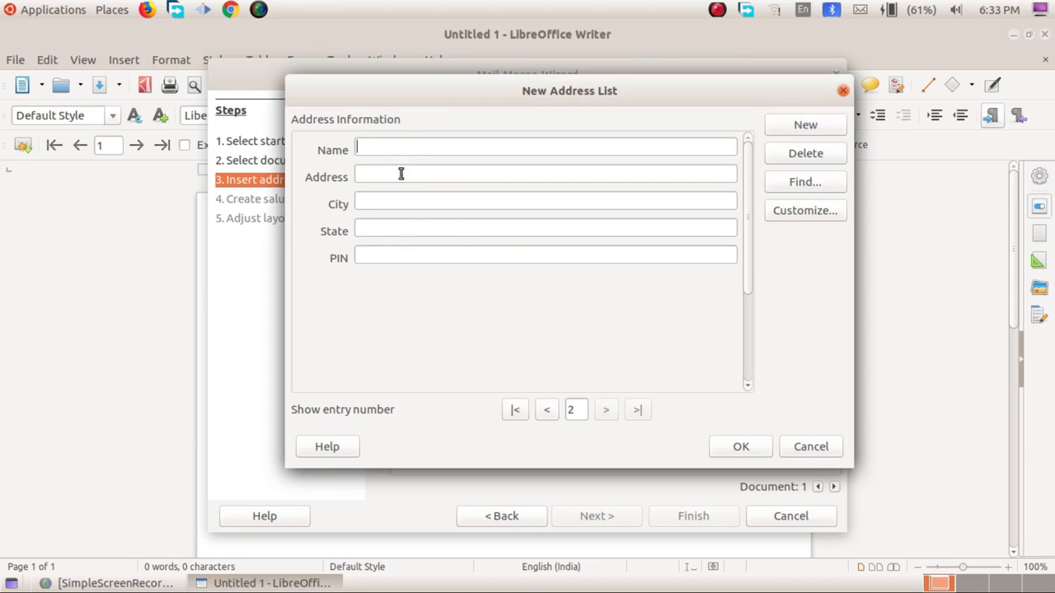
text(Khalid. P)
key(Tab)
click(421, 203)
text(Tirunavaya)
click(411, 228)
text(Kerala)
click(407, 262)
text(6763)
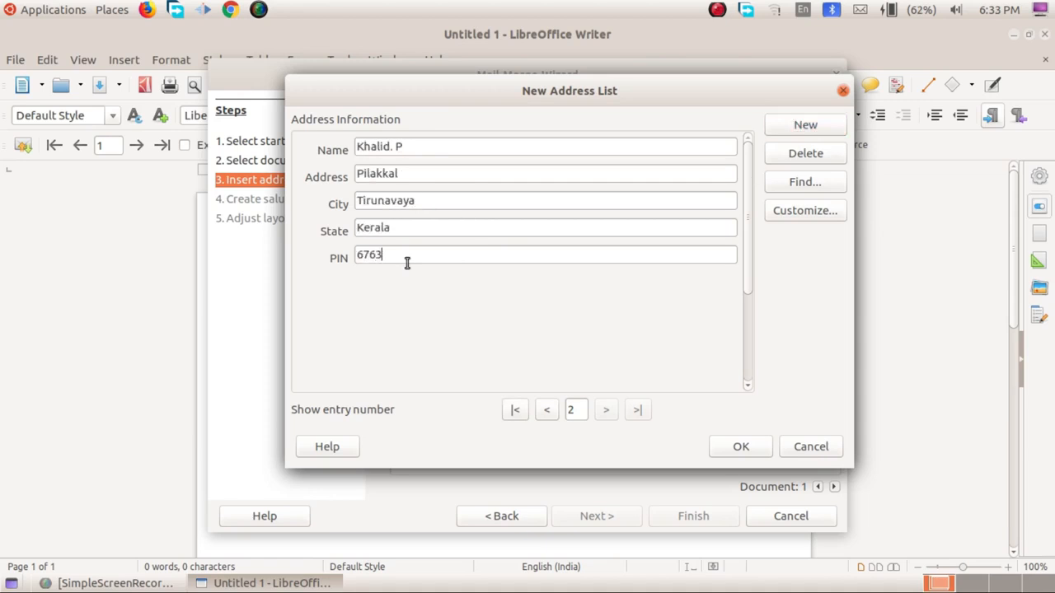
text(01)
Add a third record with name, city and state, then name the list file Friends.
key(alt+n)
text(Salman P)
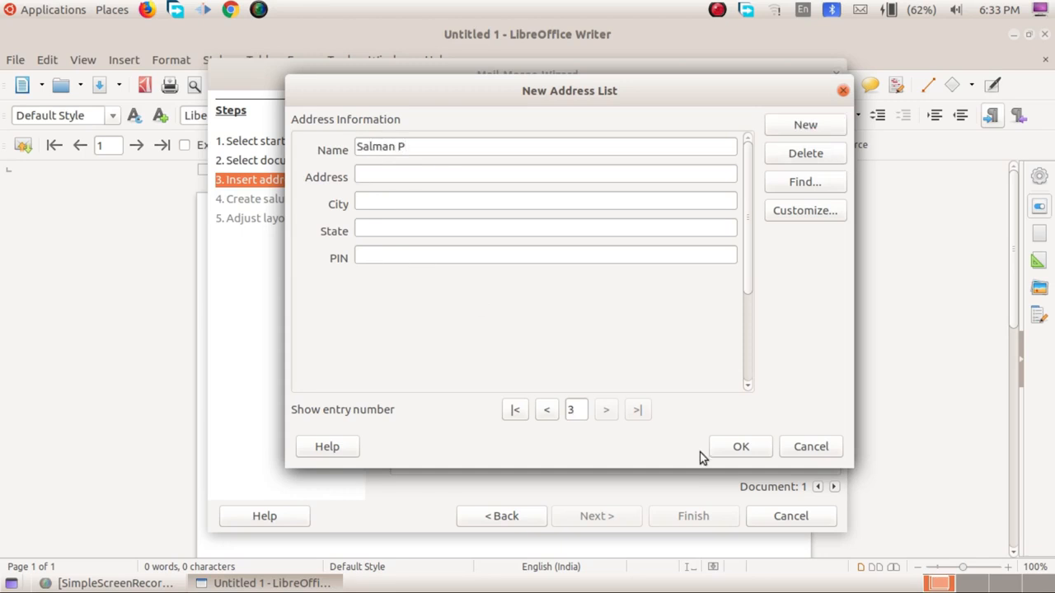
click(405, 203)
text(Tirur)
click(408, 229)
text(Kerala)
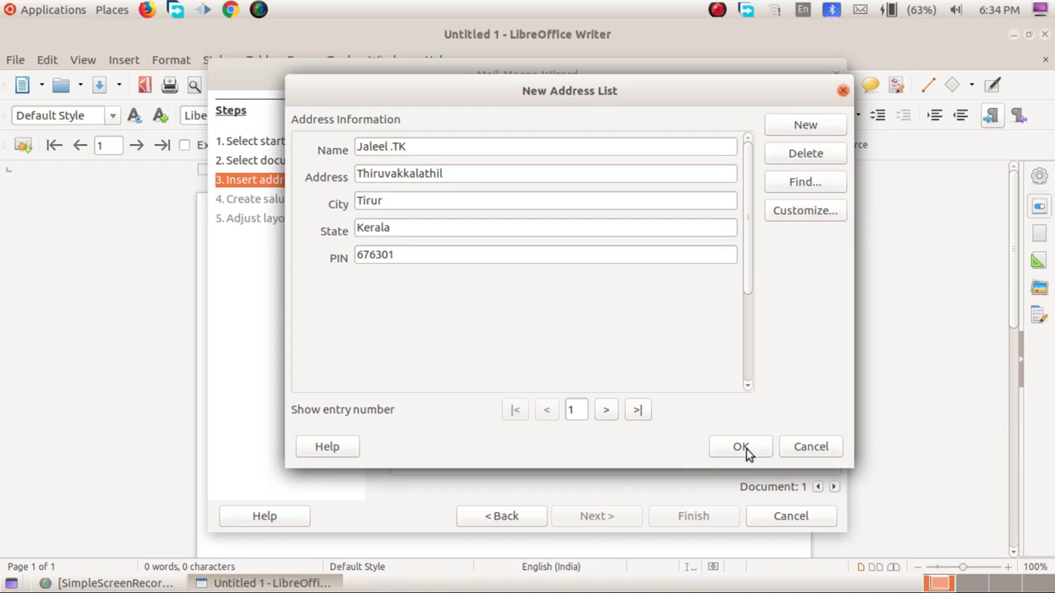
click(745, 447)
text(Friends)
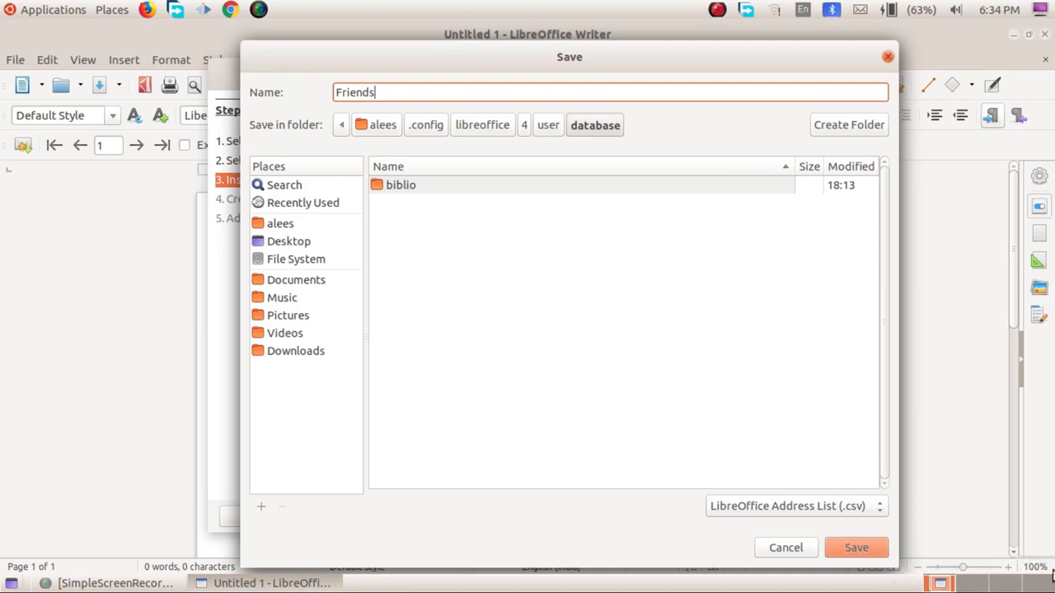
Save the Friends list and select it as the wizard's current address list.
click(843, 552)
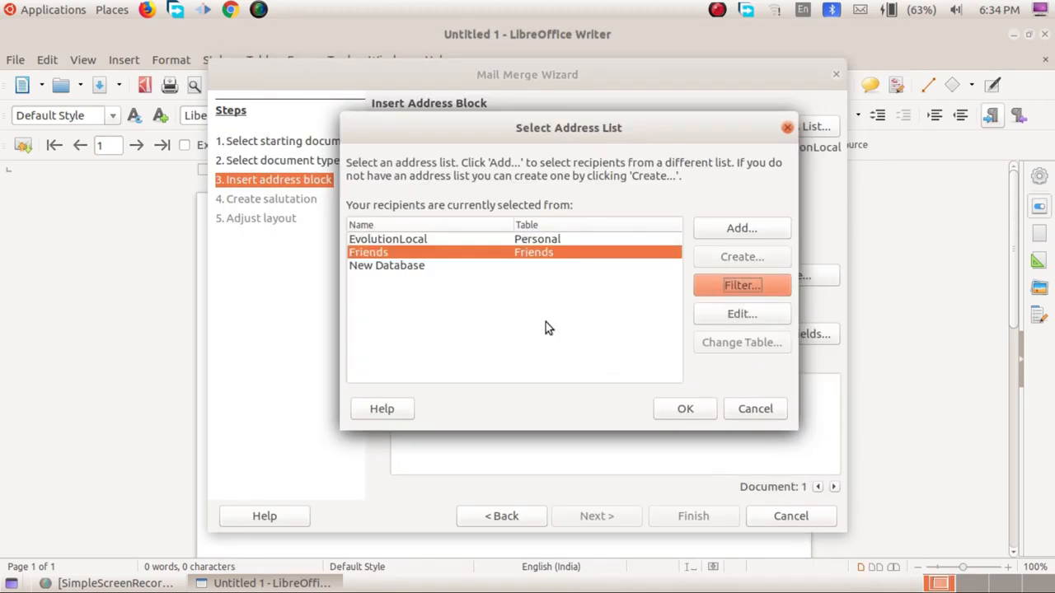
click(391, 266)
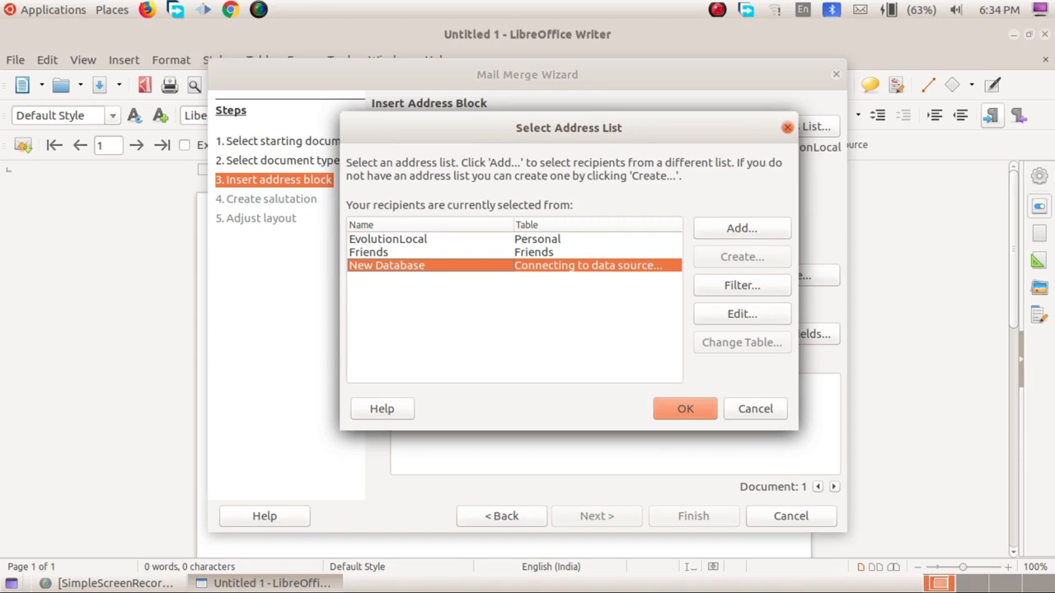
click(383, 254)
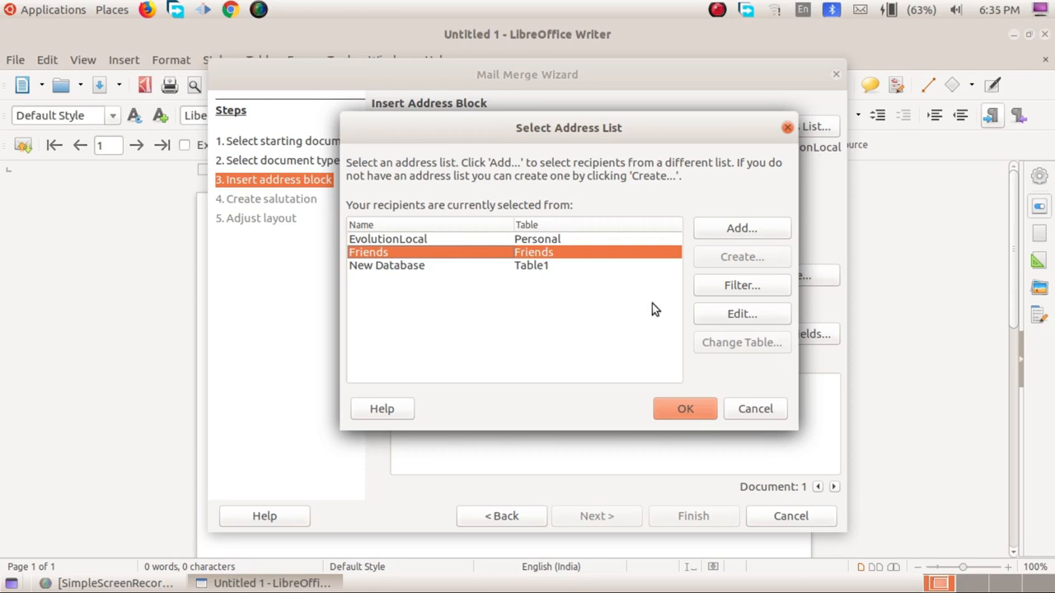
click(700, 411)
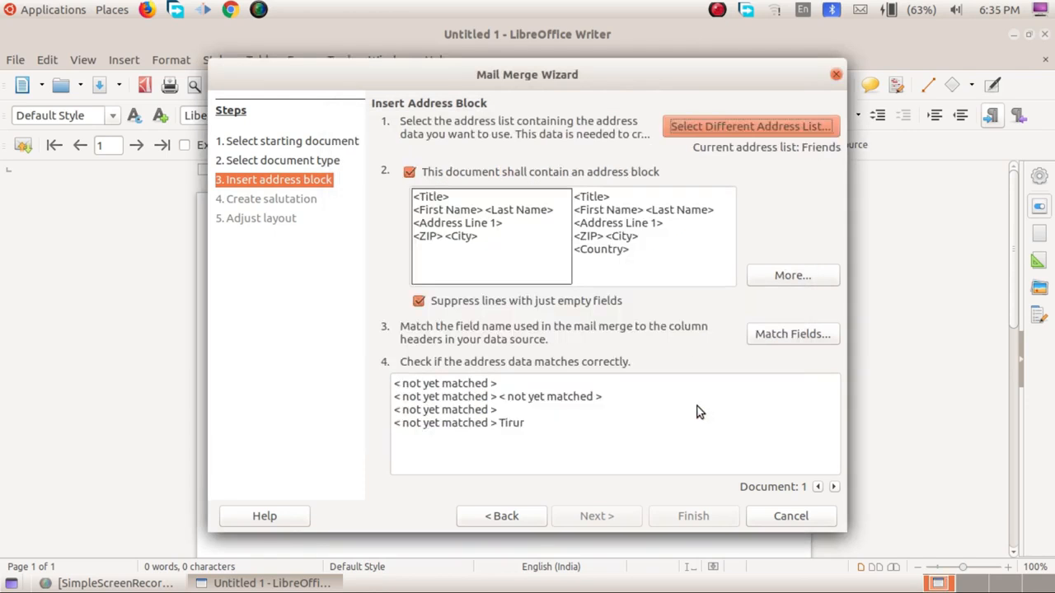